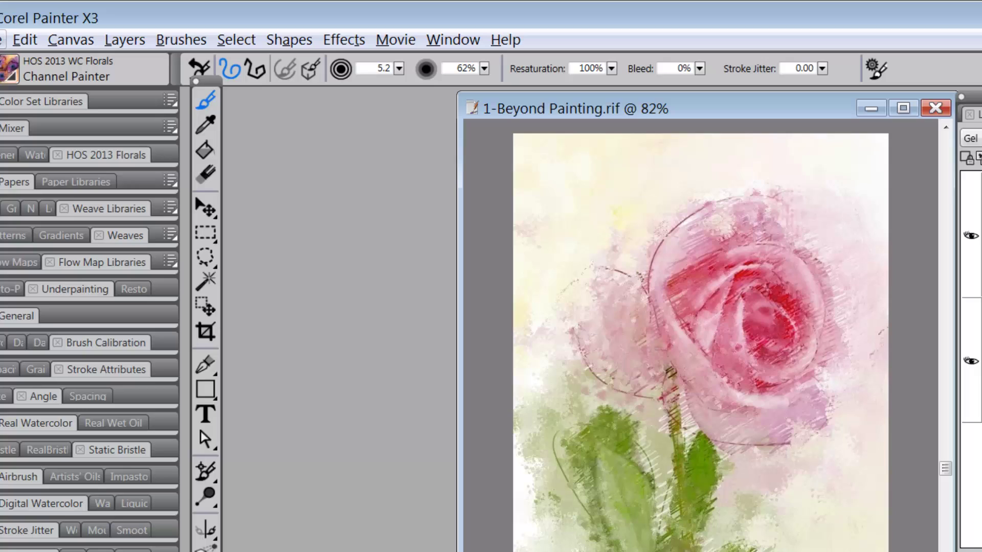
Step: Iterative-save the rose painting as 1-Beyond Painting_001.rif from the File menu
{"action": "left_click", "coordinate": [23, 40]}
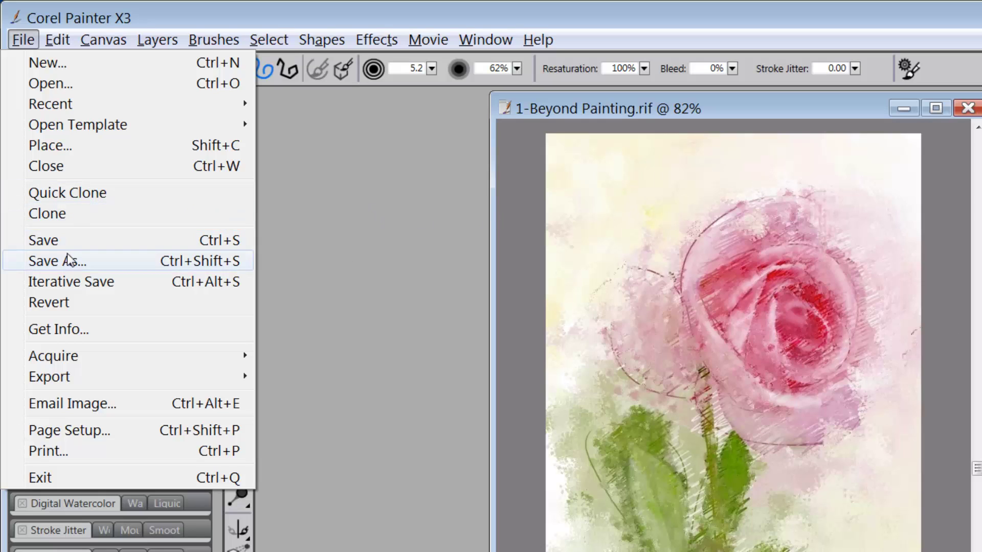
{"action": "left_click", "coordinate": [71, 282]}
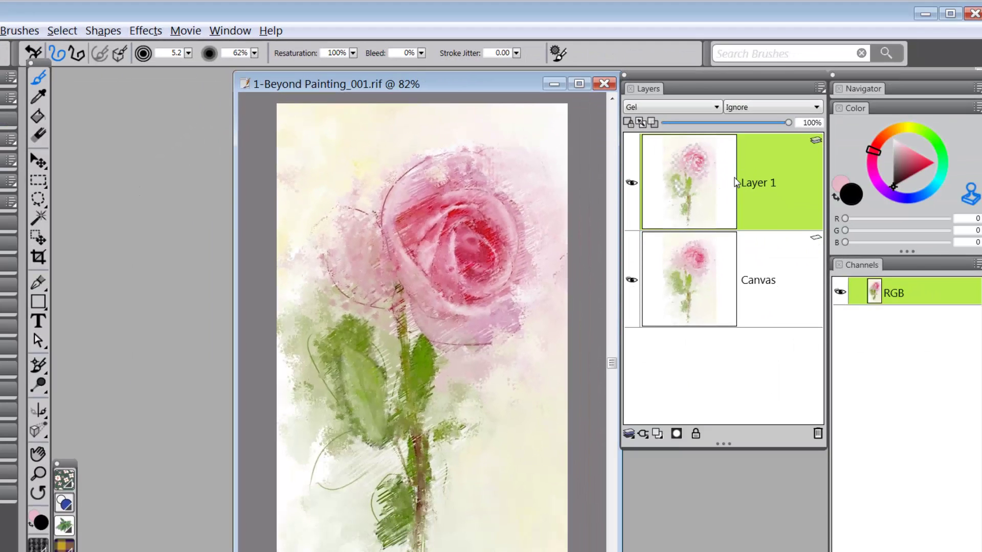
Step: Drop Layer 1 onto the Canvas and select the entire painting with Ctrl+A
{"action": "left_click", "coordinate": [629, 435]}
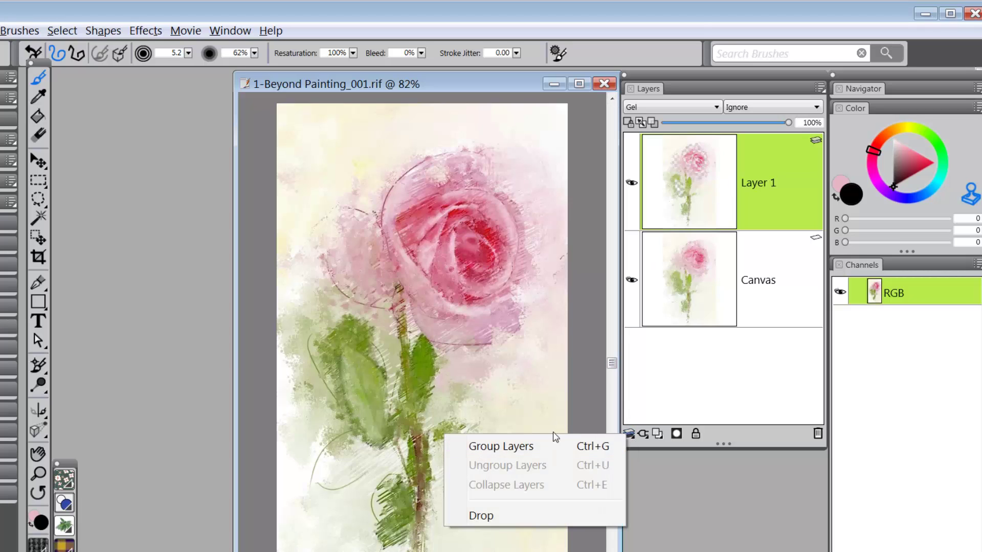
{"action": "left_click", "coordinate": [499, 517]}
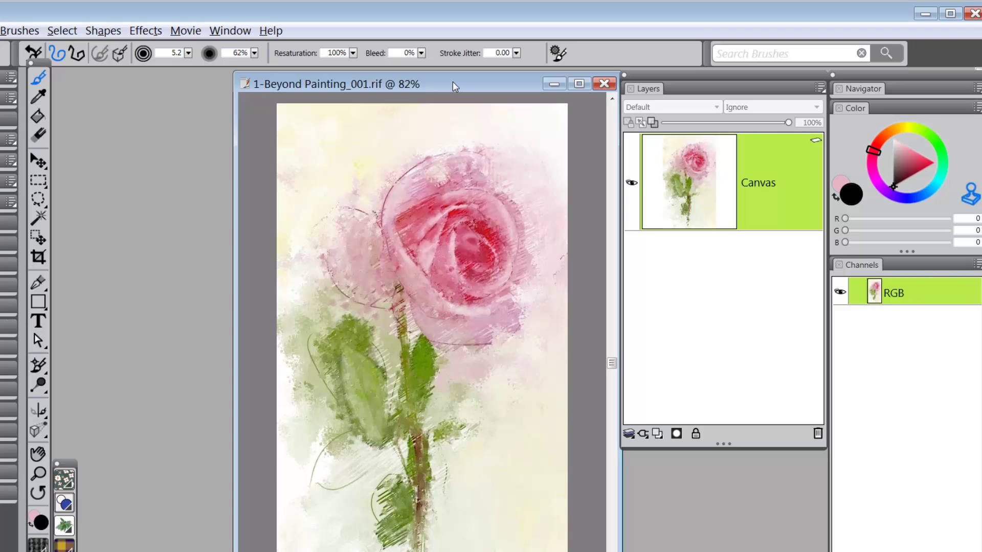
{"action": "key", "text": "ctrl+a"}
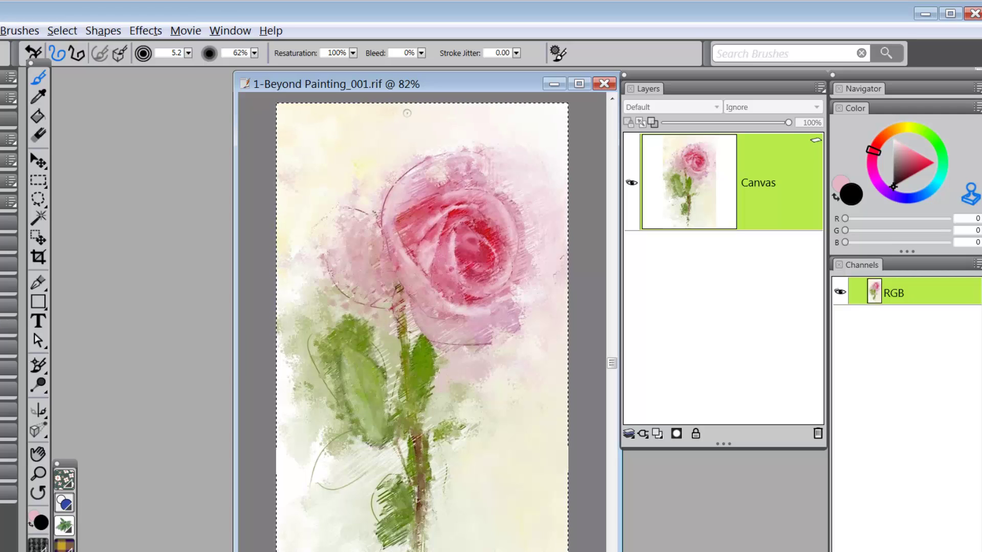
Step: Float the selected painting onto a new Layer 1 using the Layer Adjuster tool
{"action": "left_click", "coordinate": [41, 158]}
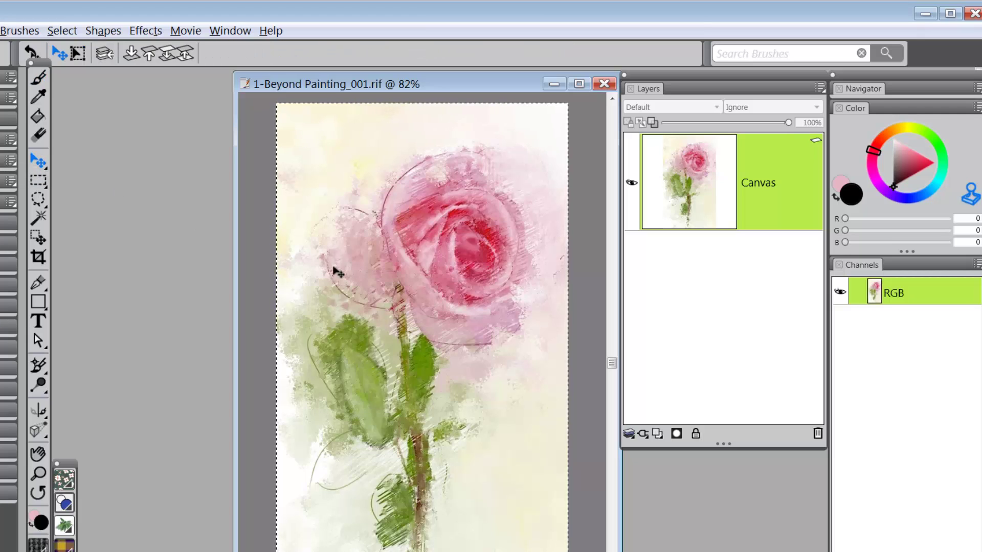
{"action": "left_click", "coordinate": [437, 312], "text": "alt"}
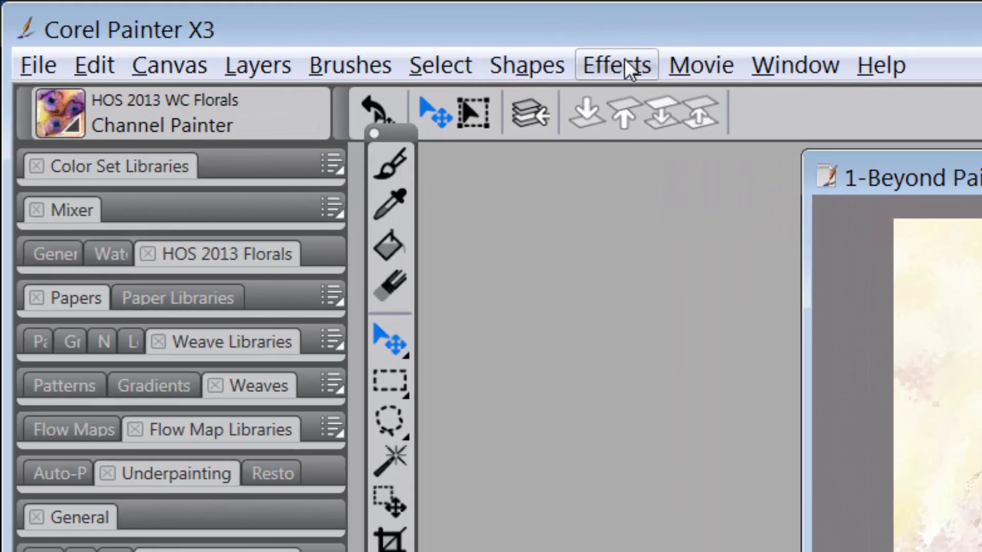
Step: Open Effects > Tonal Control > Adjust Colors and move the dialog left to reveal the rose
{"action": "left_click", "coordinate": [150, 32]}
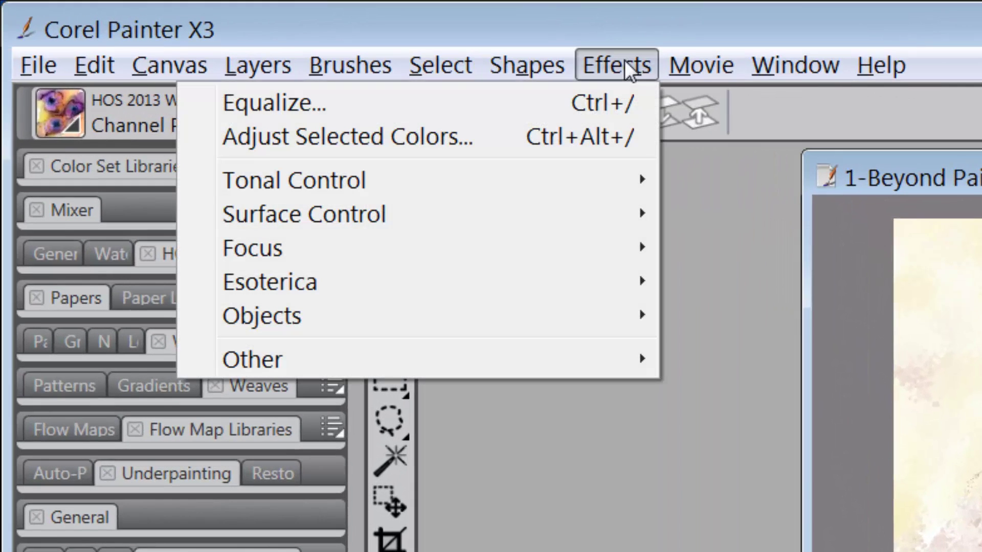
{"action": "mouse_move", "coordinate": [483, 178]}
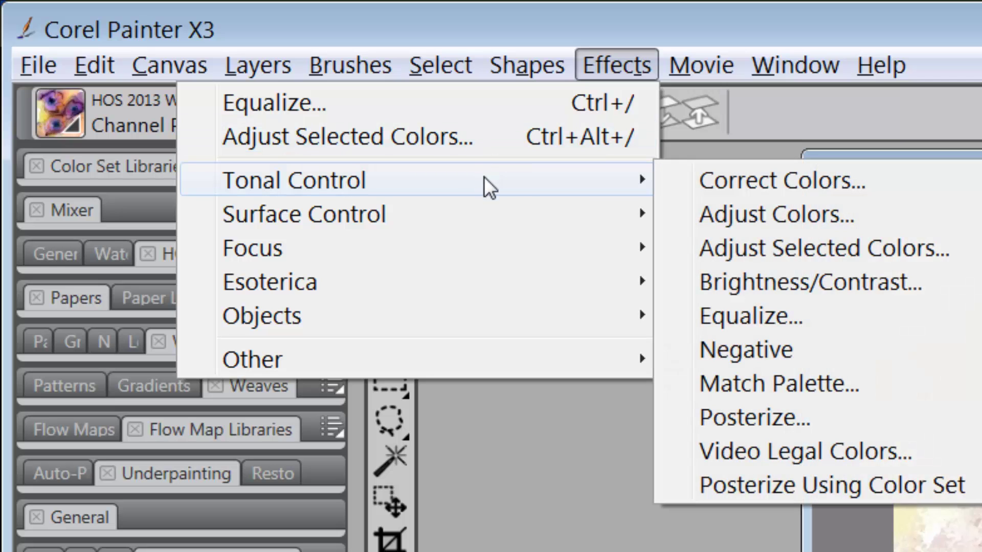
{"action": "left_click", "coordinate": [814, 213]}
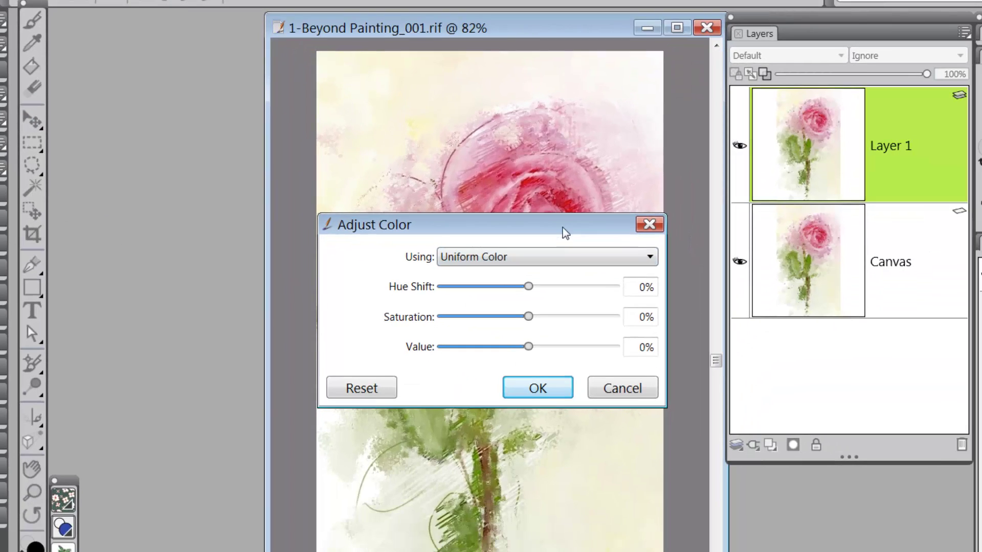
{"action": "mouse_move", "coordinate": [565, 232]}
{"action": "left_mouse_down"}
{"action": "mouse_move", "coordinate": [318, 182]}
{"action": "mouse_move", "coordinate": [230, 149]}
{"action": "left_mouse_up"}
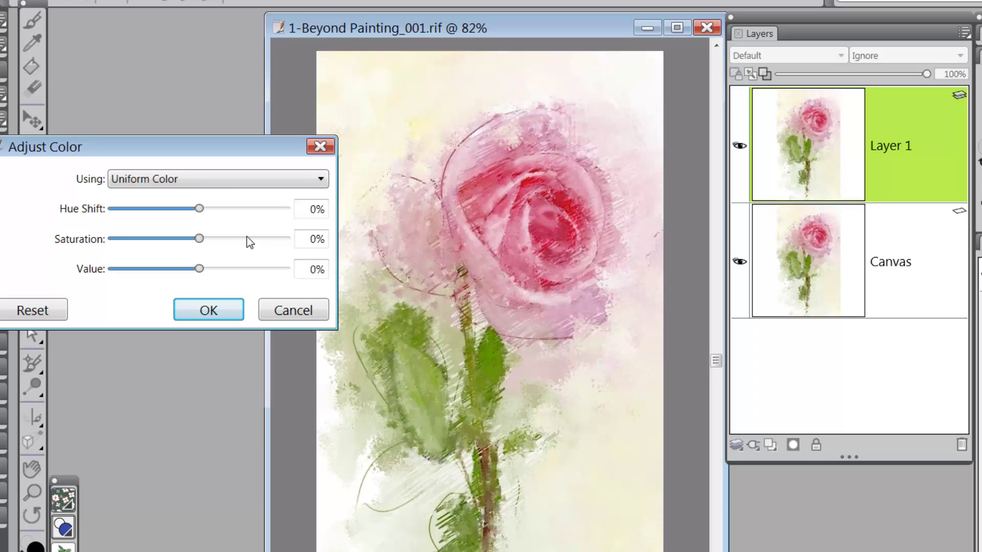
Step: Keep Using on Uniform Color and lower Value to -94% to darken Layer 1
{"action": "left_click", "coordinate": [321, 180]}
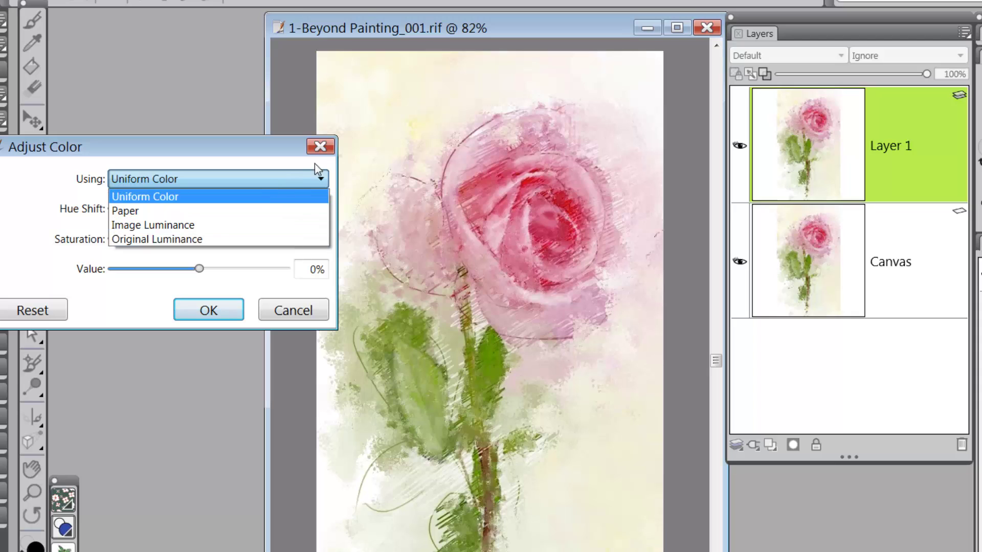
{"action": "left_click", "coordinate": [320, 149]}
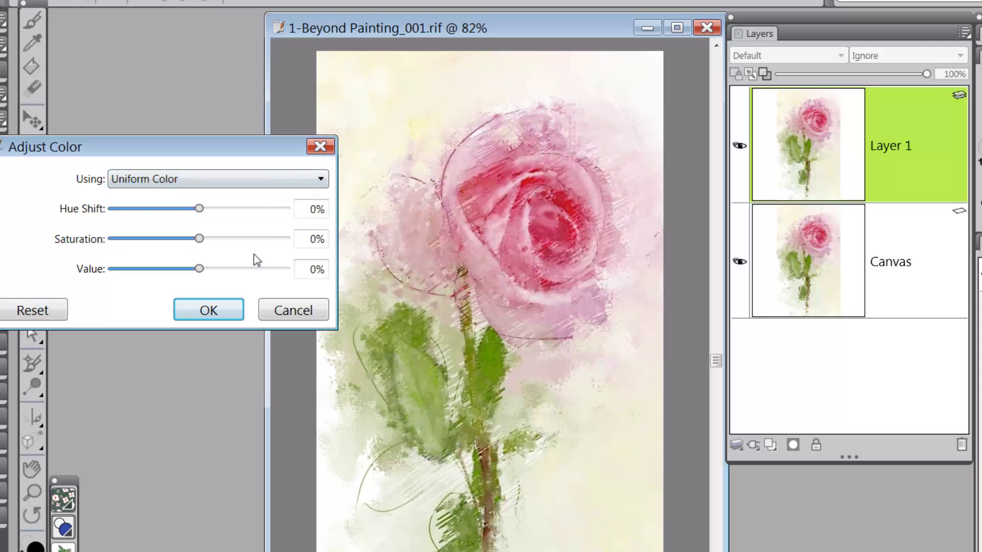
{"action": "left_click_drag", "start_coordinate": [201, 268], "coordinate": [141, 271]}
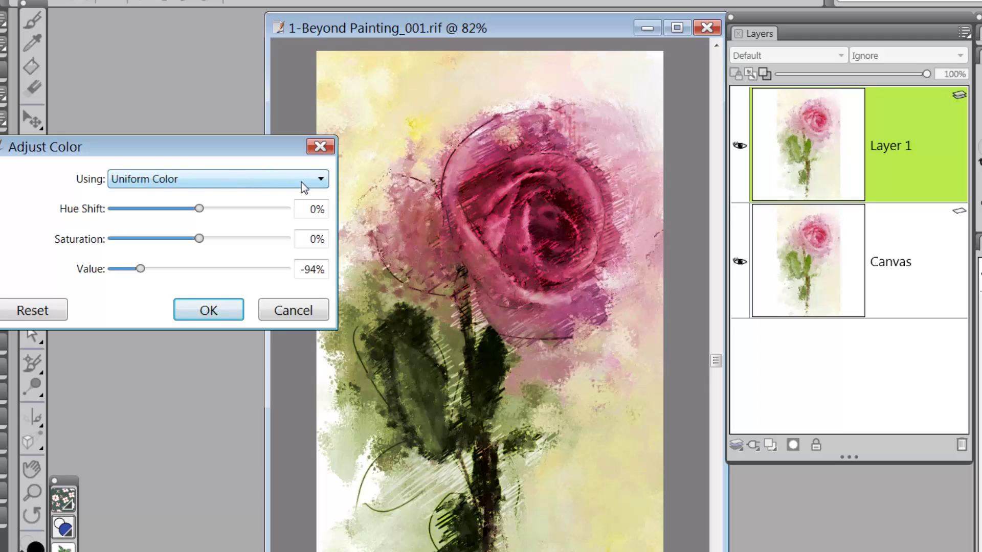
Step: Try Paper and Uniform Color as the adjustment basis, then settle on Image Luminance
{"action": "left_click", "coordinate": [322, 178]}
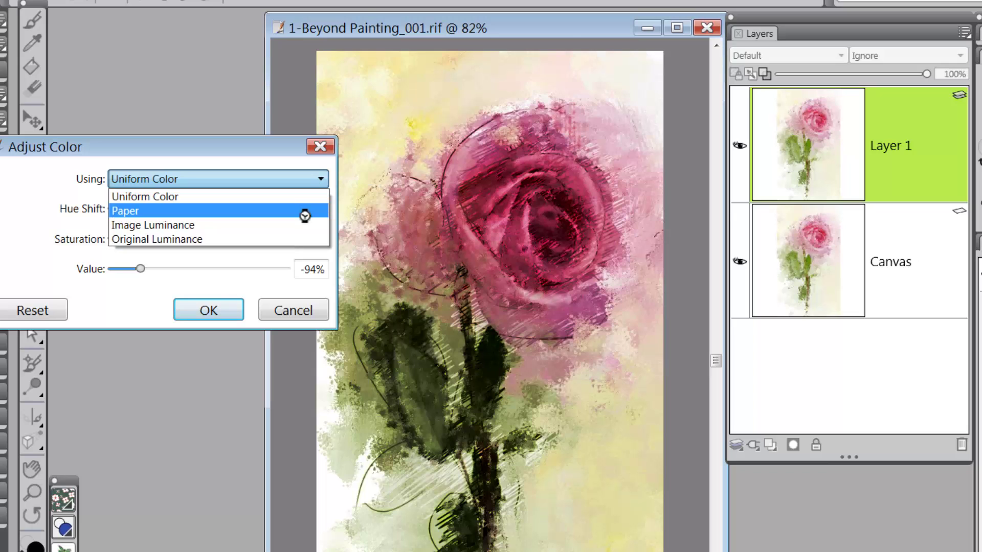
{"action": "left_click", "coordinate": [299, 210]}
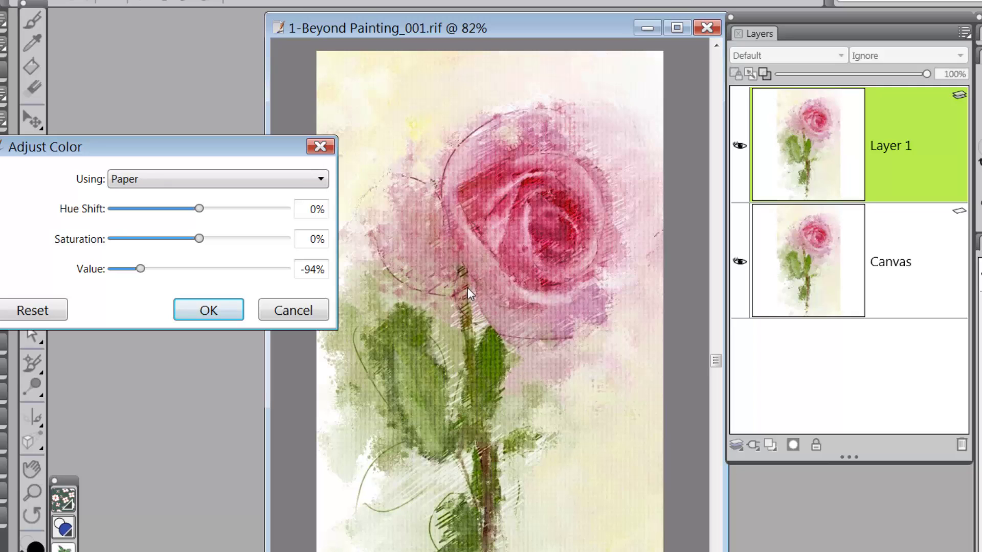
{"action": "left_click", "coordinate": [321, 179]}
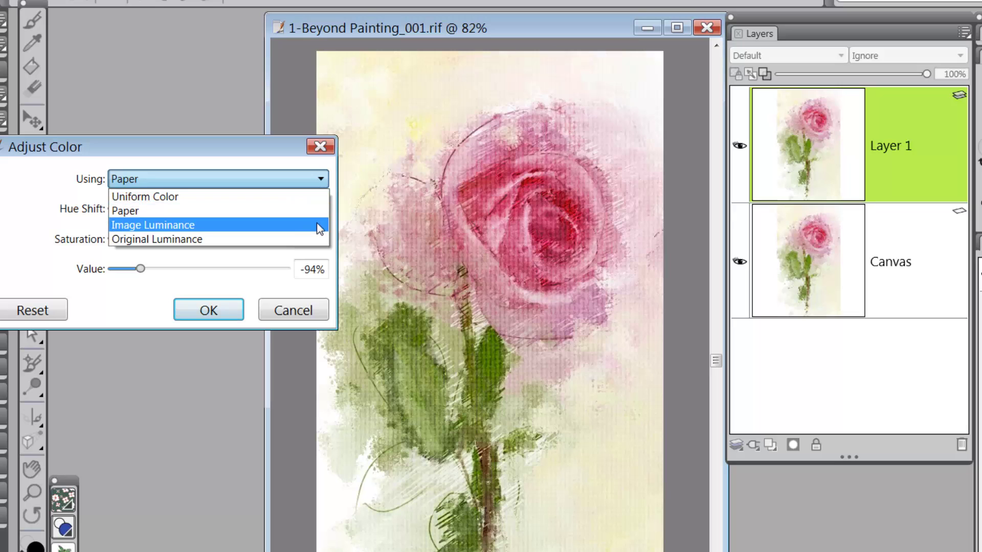
{"action": "left_click", "coordinate": [317, 225]}
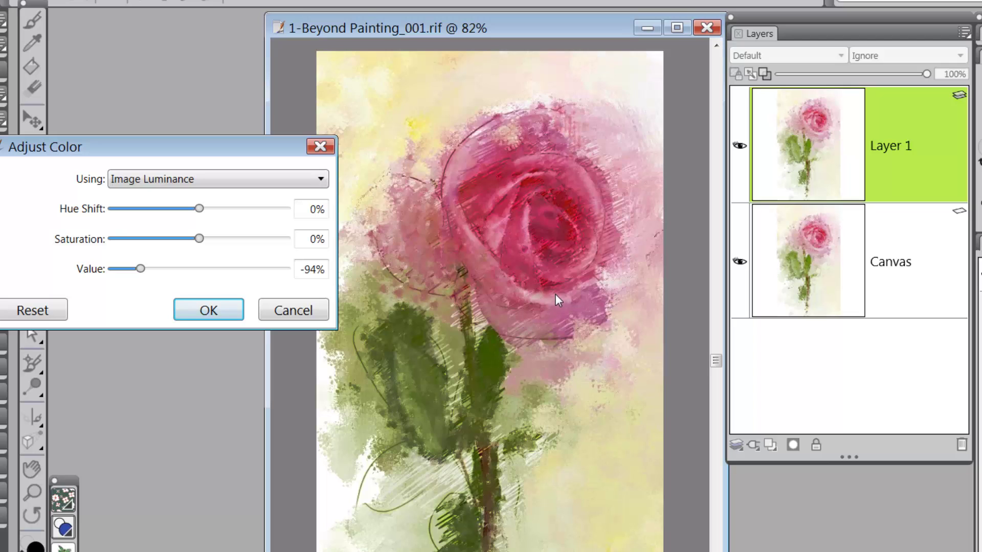
{"action": "left_click", "coordinate": [323, 173]}
{"action": "left_click", "coordinate": [299, 195]}
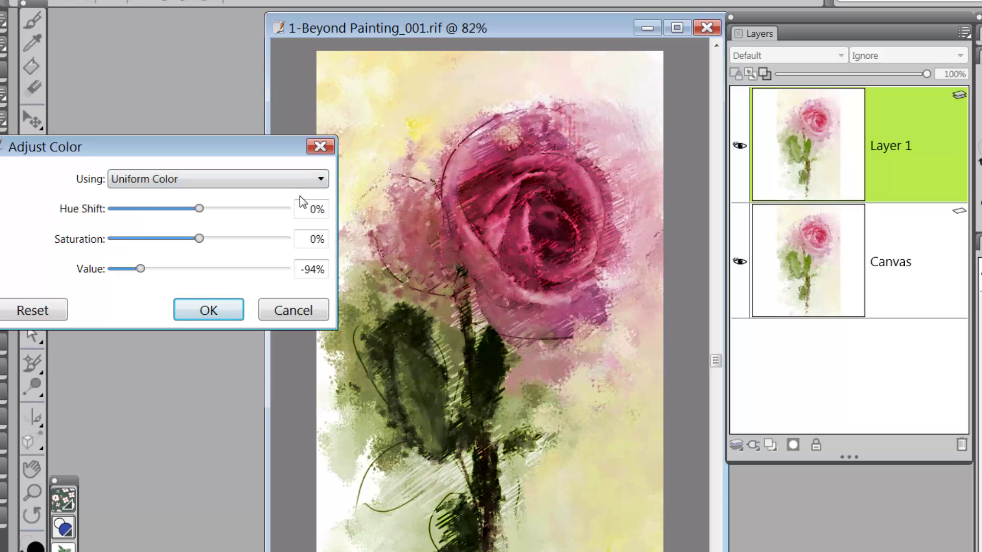
{"action": "left_click", "coordinate": [320, 179]}
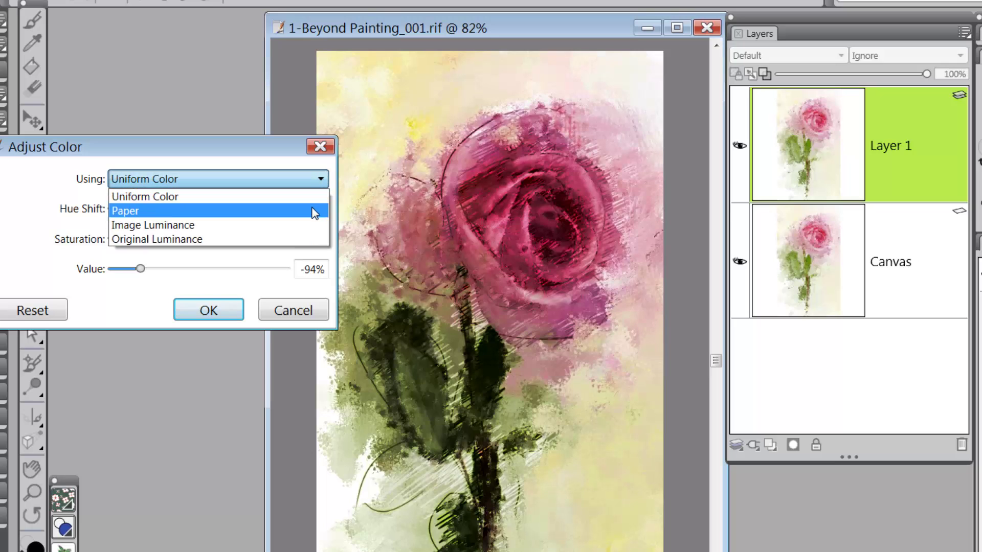
{"action": "left_click", "coordinate": [296, 224]}
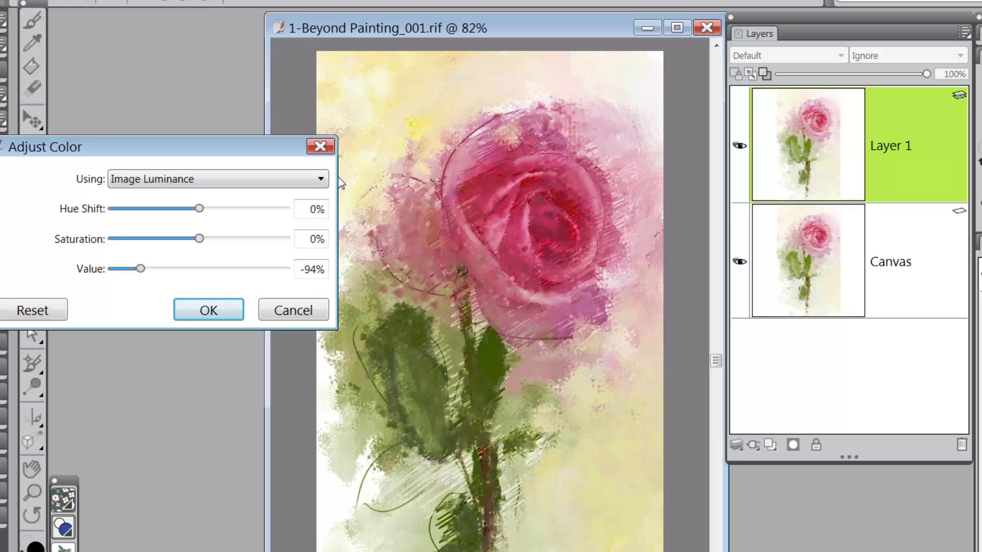
Step: Switch Using to Original Luminance and push Value down to about -119%
{"action": "left_click", "coordinate": [322, 180]}
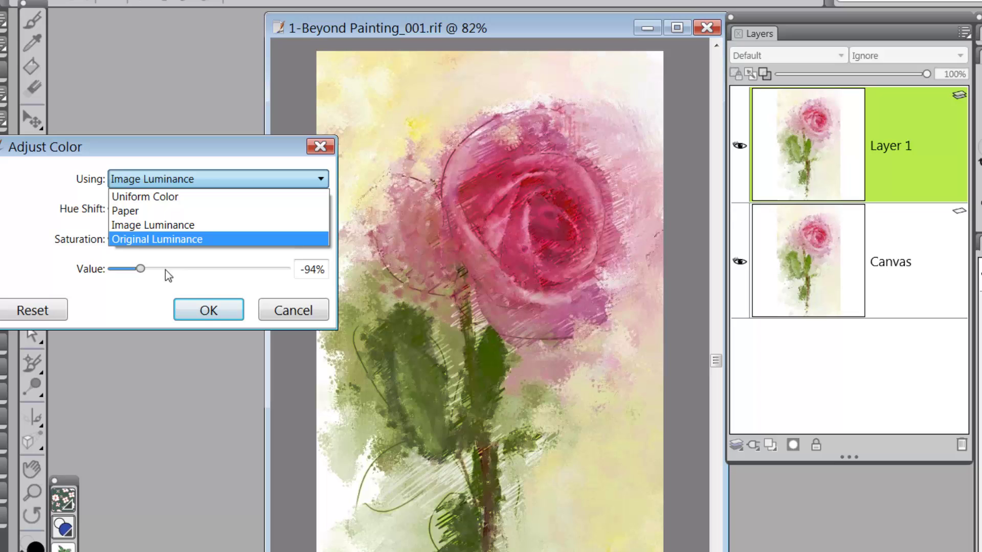
{"action": "left_click", "coordinate": [139, 273]}
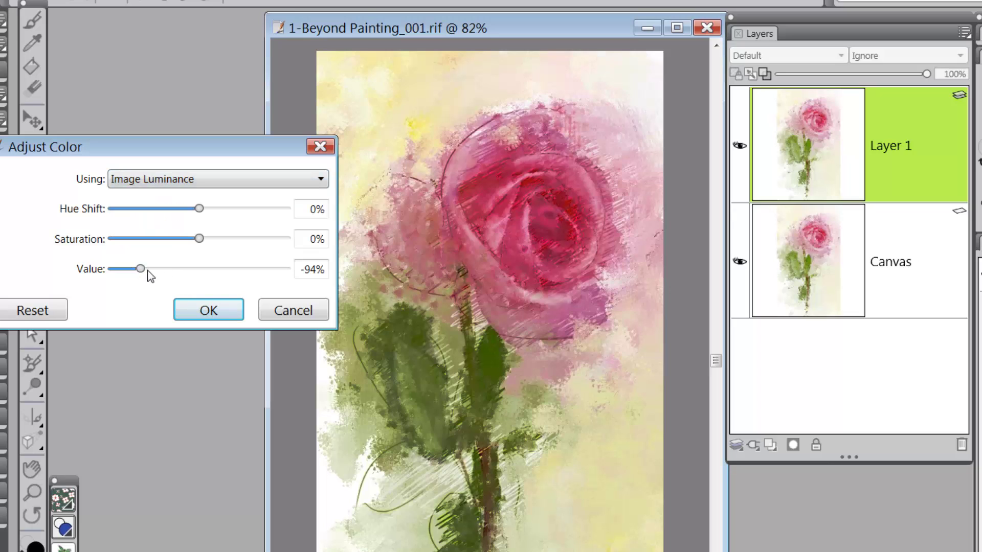
{"action": "mouse_move", "coordinate": [141, 268]}
{"action": "left_mouse_down"}
{"action": "mouse_move", "coordinate": [126, 270]}
{"action": "mouse_move", "coordinate": [209, 271]}
{"action": "mouse_move", "coordinate": [196, 271]}
{"action": "left_mouse_up"}
{"action": "left_click", "coordinate": [321, 178]}
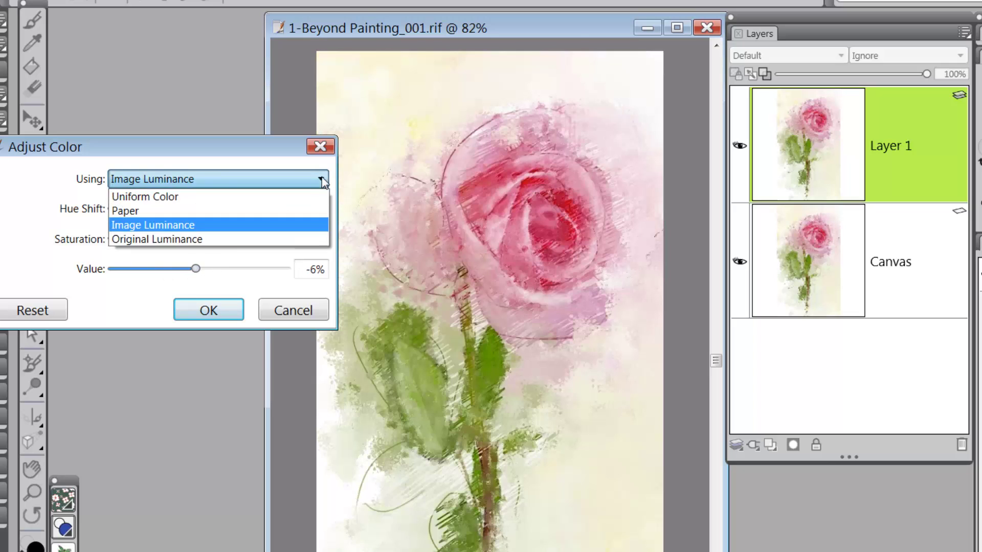
{"action": "left_click", "coordinate": [235, 242]}
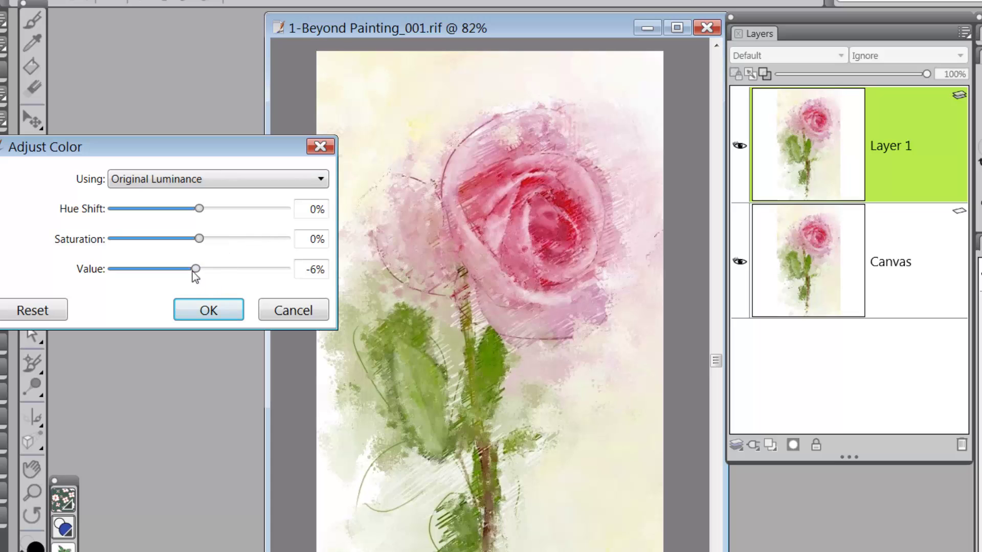
{"action": "left_click_drag", "start_coordinate": [195, 269], "coordinate": [127, 269]}
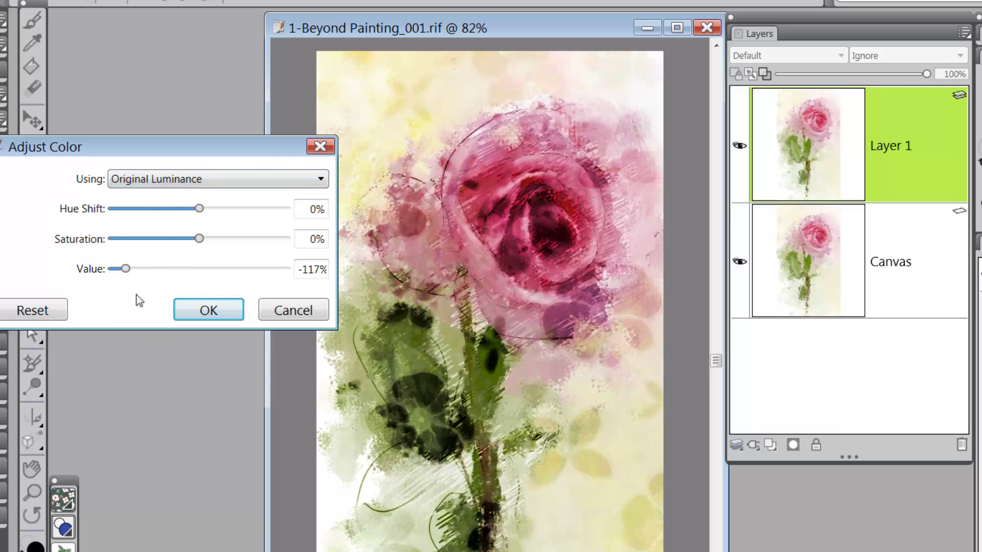
{"action": "left_click_drag", "start_coordinate": [124, 269], "coordinate": [123, 269]}
Step: Reset the Adjust Color settings to zero and choose Image Luminance as the basis
{"action": "left_click", "coordinate": [36, 313]}
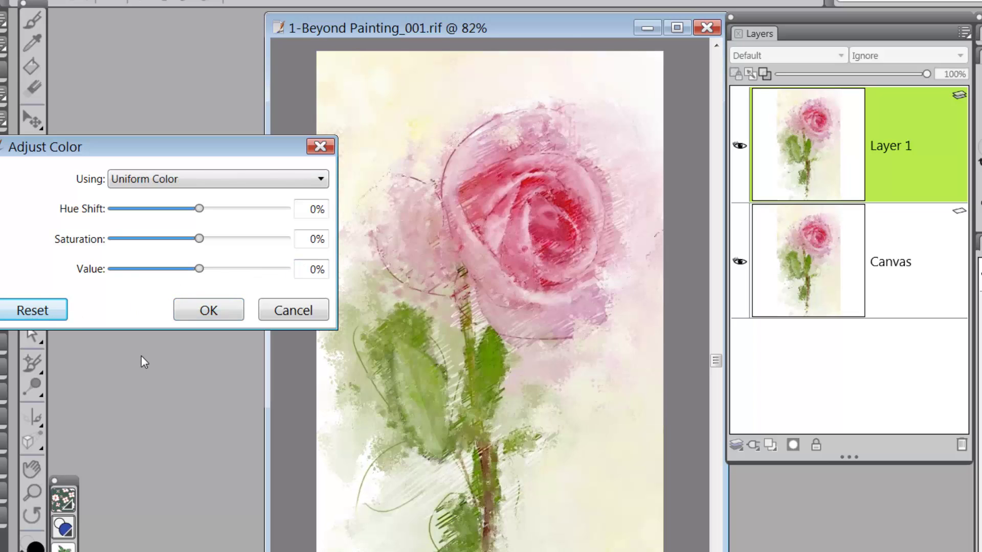
{"action": "left_click", "coordinate": [321, 179]}
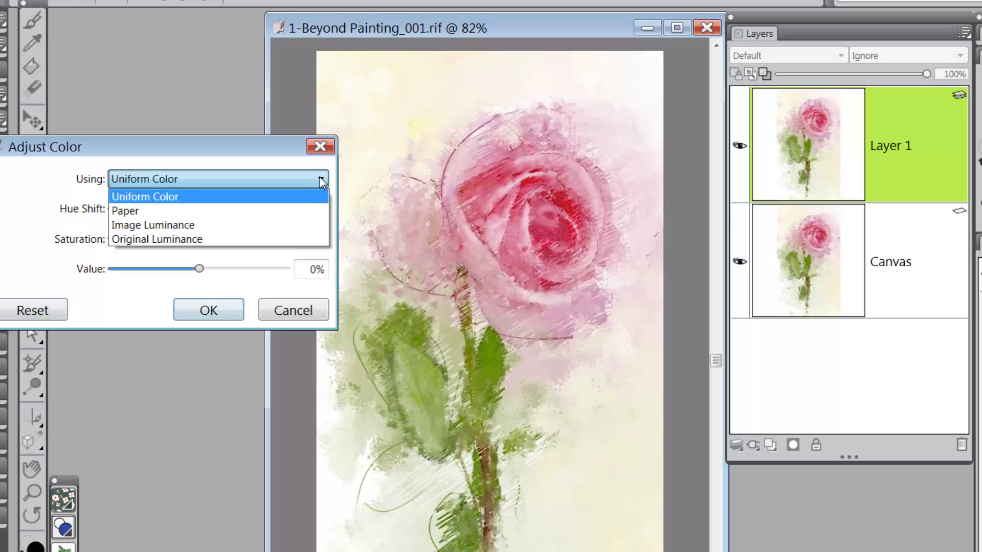
{"action": "left_click", "coordinate": [319, 226]}
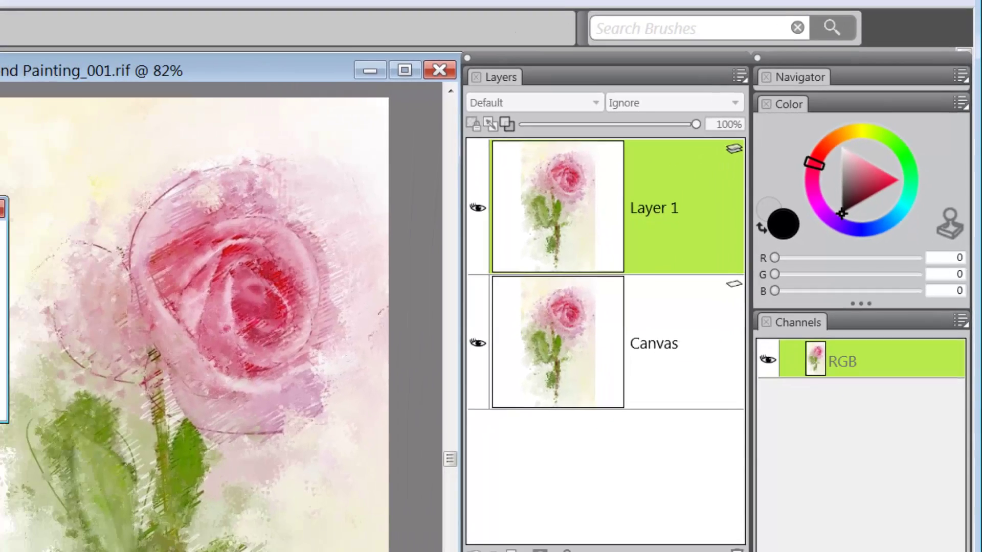
Step: Reopen Adjust Color and try Hue Shift at -11% and 14%, settling on 5%
{"action": "key", "text": "ctrl+shift+a"}
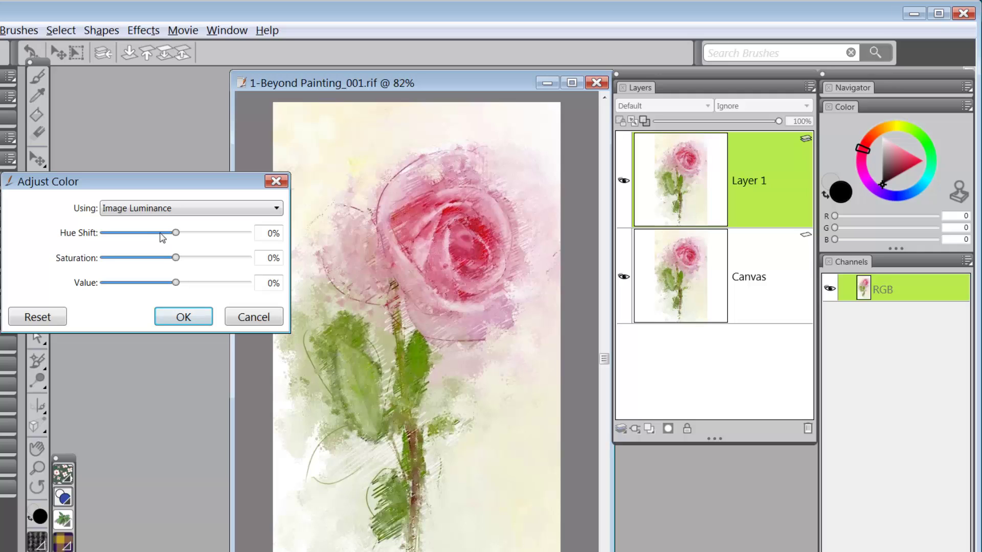
{"action": "left_click", "coordinate": [161, 234]}
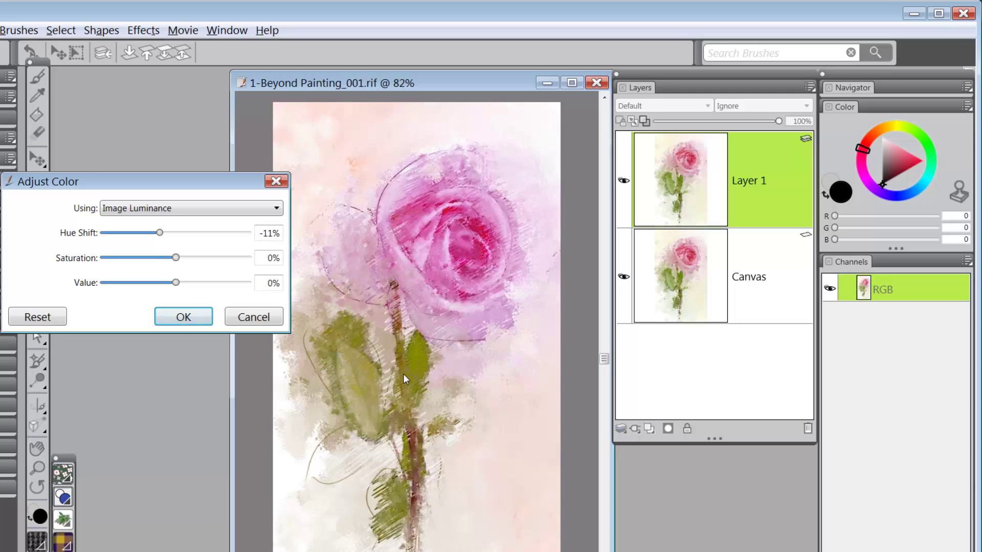
{"action": "left_click", "coordinate": [197, 233]}
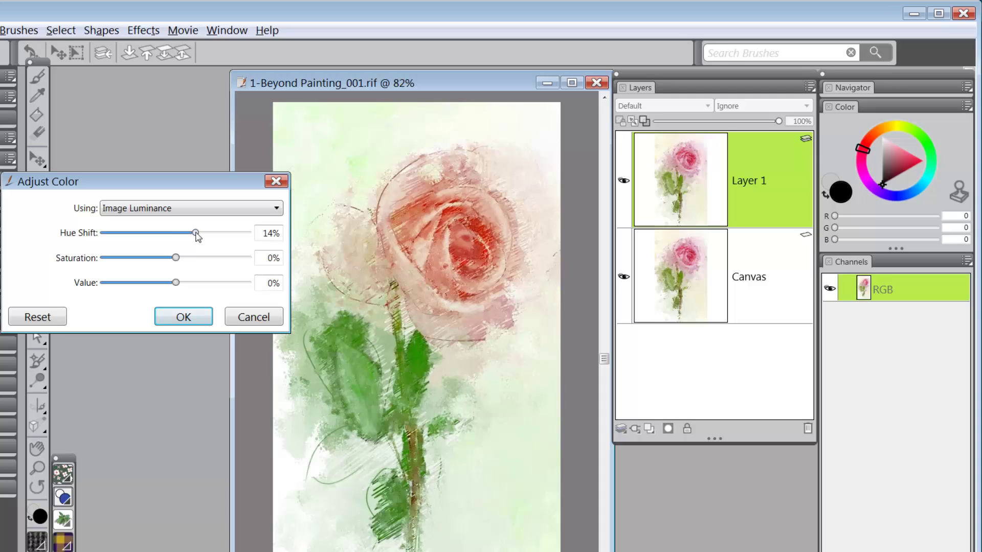
{"action": "left_click_drag", "start_coordinate": [195, 233], "coordinate": [193, 238]}
{"action": "left_click_drag", "start_coordinate": [193, 233], "coordinate": [184, 234]}
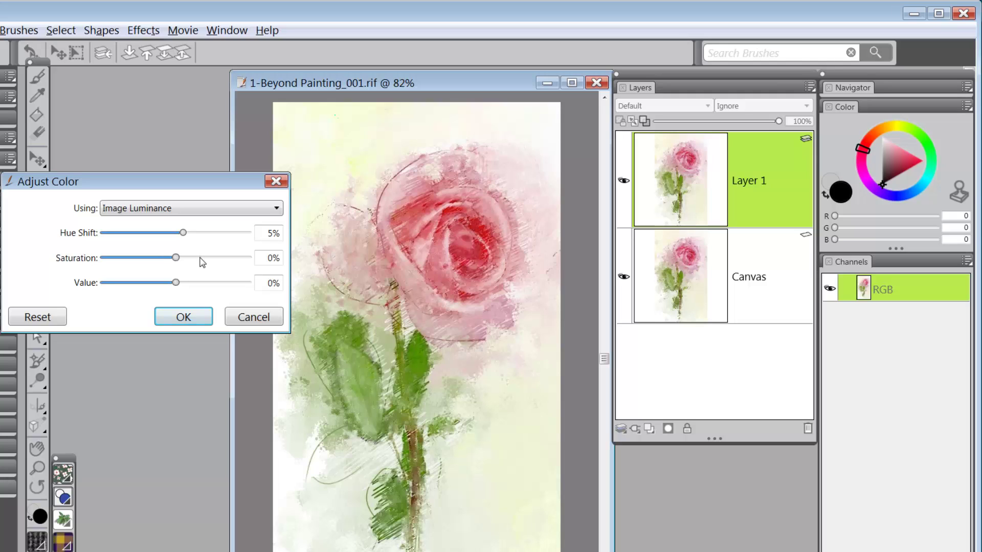
Step: Set Saturation to 24% and Value to -12%, then apply the adjustment to Layer 1
{"action": "left_click", "coordinate": [202, 261]}
{"action": "left_click_drag", "start_coordinate": [202, 261], "coordinate": [188, 263]}
{"action": "left_click_drag", "start_coordinate": [167, 282], "coordinate": [176, 288]}
{"action": "left_click", "coordinate": [198, 314]}
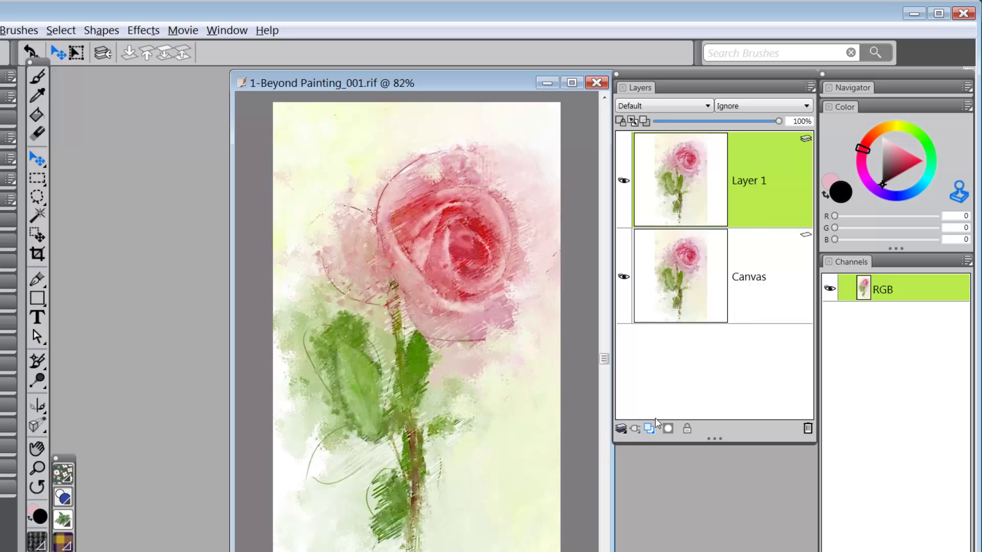
Step: Select the Canvas layer briefly, then make Layer 1 the active layer again
{"action": "left_click", "coordinate": [755, 261]}
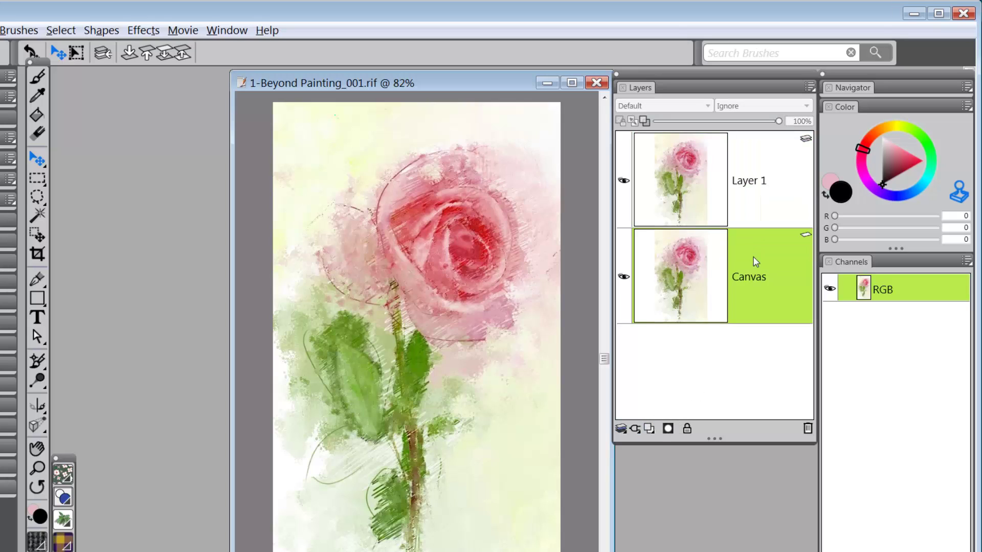
{"action": "left_click", "coordinate": [749, 209]}
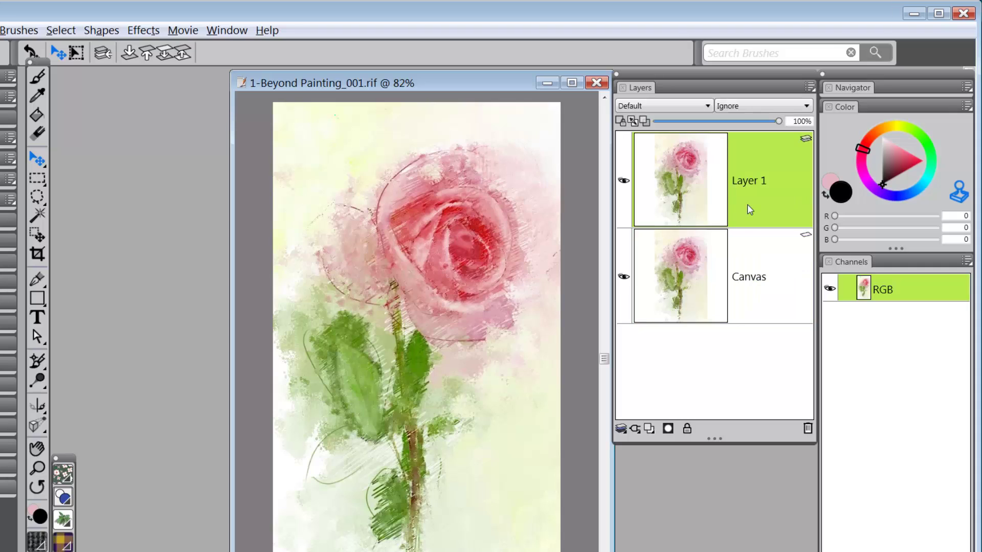
Step: Add a white layer mask to Layer 1, pick an RGB 77 grey and switch to the Brush tool
{"action": "left_click", "coordinate": [668, 429]}
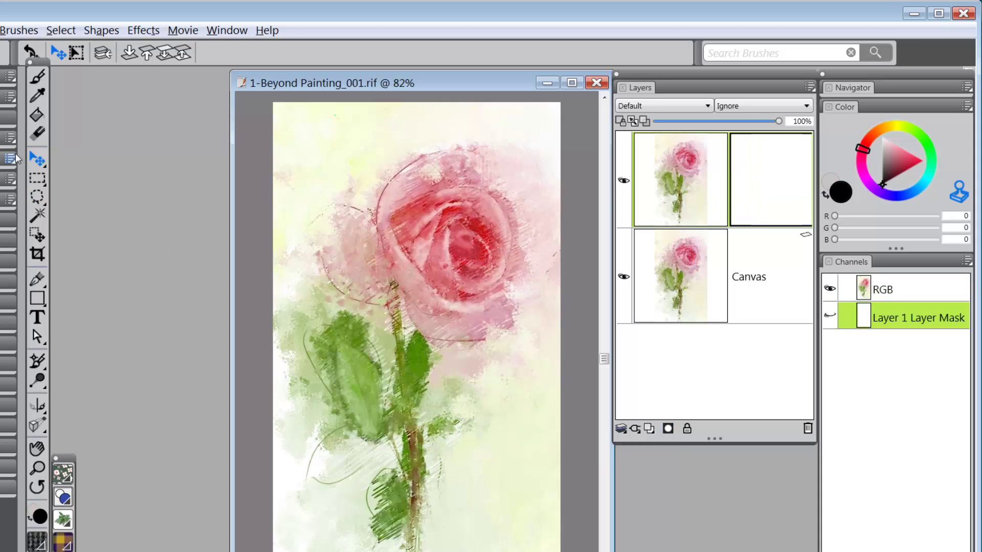
{"action": "left_click", "coordinate": [882, 166]}
{"action": "left_click_drag", "start_coordinate": [884, 171], "coordinate": [880, 178]}
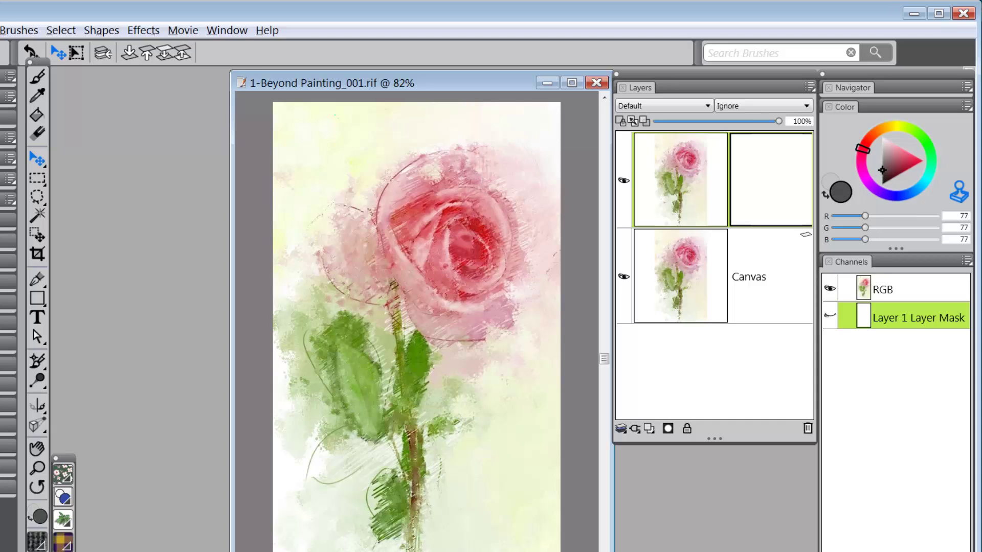
{"action": "left_click", "coordinate": [38, 78]}
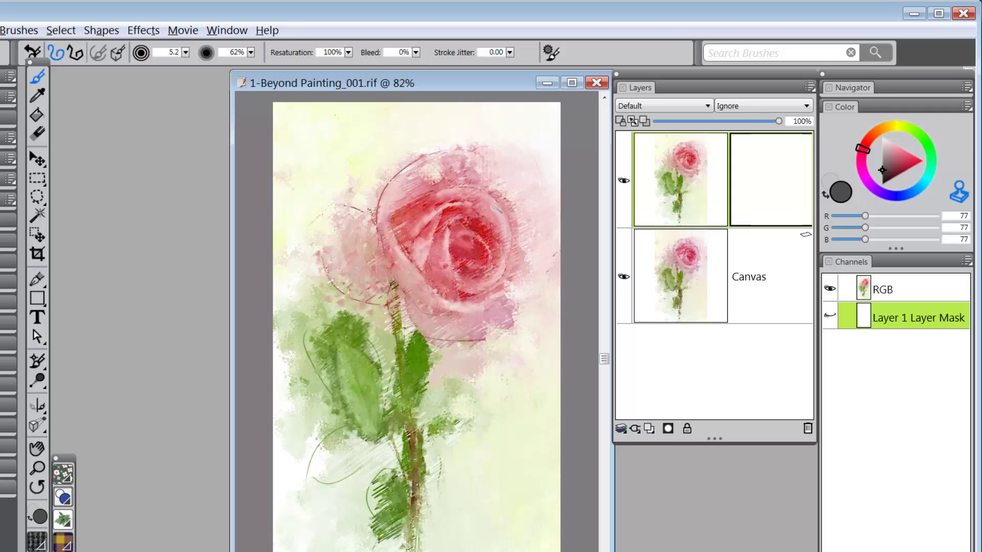
Step: Brush grey strokes into Layer 1's mask across the rose petals, its centre and the leaf
{"action": "mouse_move", "coordinate": [480, 191]}
{"action": "left_mouse_down"}
{"action": "mouse_move", "coordinate": [436, 194]}
{"action": "mouse_move", "coordinate": [484, 197]}
{"action": "left_mouse_up"}
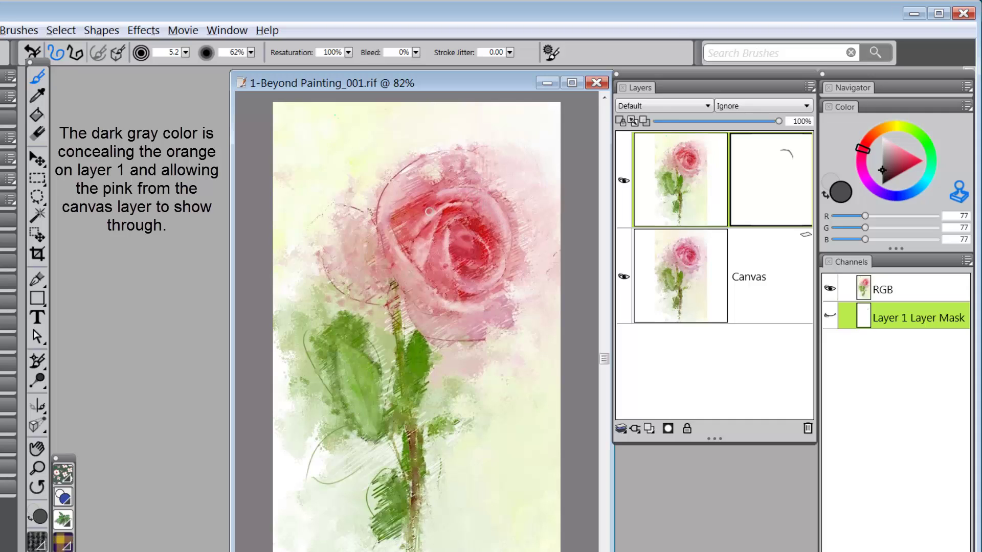
{"action": "left_click_drag", "start_coordinate": [430, 210], "coordinate": [418, 253]}
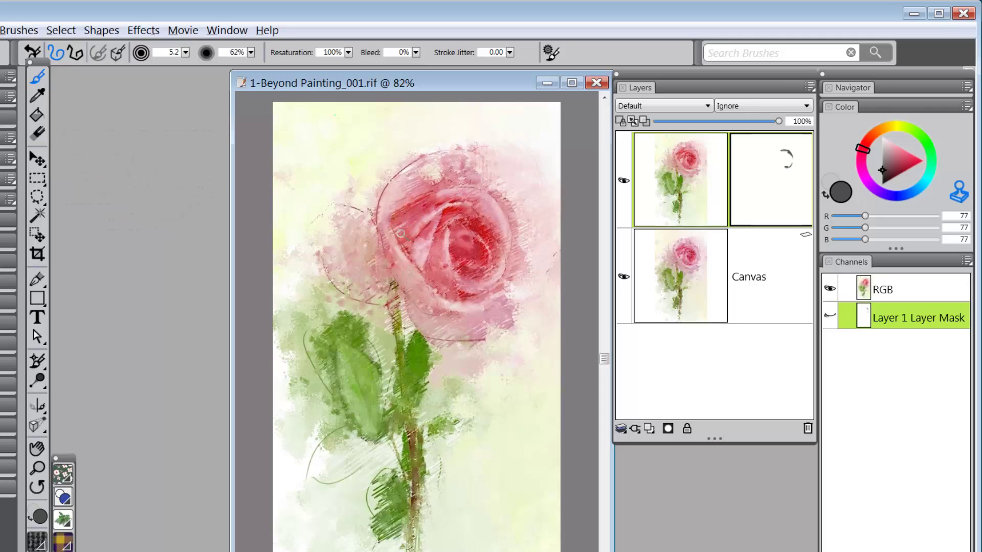
{"action": "mouse_move", "coordinate": [404, 249]}
{"action": "left_mouse_down"}
{"action": "mouse_move", "coordinate": [471, 218]}
{"action": "mouse_move", "coordinate": [467, 238]}
{"action": "left_mouse_up"}
{"action": "mouse_move", "coordinate": [423, 236]}
{"action": "left_mouse_down"}
{"action": "mouse_move", "coordinate": [401, 161]}
{"action": "mouse_move", "coordinate": [400, 239]}
{"action": "left_mouse_up"}
{"action": "mouse_move", "coordinate": [420, 176]}
{"action": "left_mouse_down"}
{"action": "mouse_move", "coordinate": [412, 200]}
{"action": "mouse_move", "coordinate": [433, 188]}
{"action": "mouse_move", "coordinate": [421, 183]}
{"action": "mouse_move", "coordinate": [450, 149]}
{"action": "left_mouse_up"}
{"action": "left_click_drag", "start_coordinate": [367, 431], "coordinate": [366, 395]}
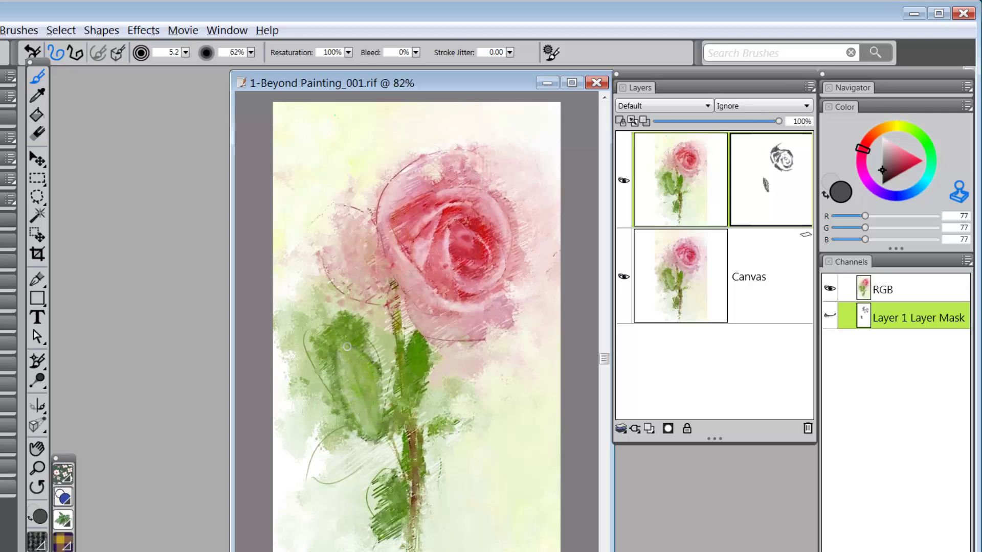
{"action": "left_click_drag", "start_coordinate": [380, 466], "coordinate": [380, 456]}
Step: Switch the colour to black and paint it into the mask over the rose and left leaf
{"action": "left_click_drag", "start_coordinate": [889, 176], "coordinate": [867, 210]}
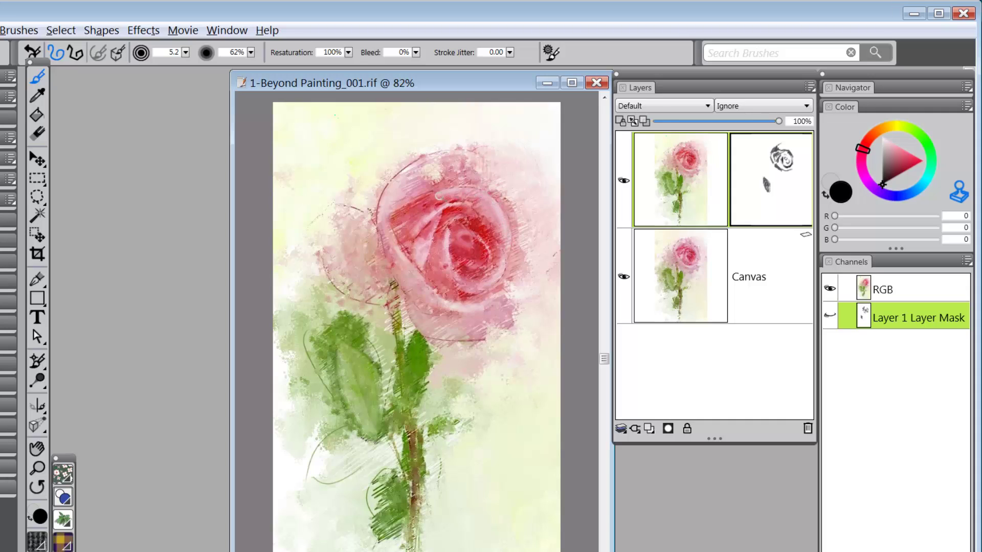
{"action": "left_click_drag", "start_coordinate": [480, 273], "coordinate": [465, 264]}
{"action": "mouse_move", "coordinate": [340, 370]}
{"action": "left_mouse_down"}
{"action": "mouse_move", "coordinate": [341, 353]}
{"action": "mouse_move", "coordinate": [355, 395]}
{"action": "mouse_move", "coordinate": [357, 383]}
{"action": "left_mouse_up"}
Step: Toggle Layer 1's visibility repeatedly to compare, finishing with Layer 1 hidden
{"action": "left_click", "coordinate": [622, 182]}
{"action": "left_click", "coordinate": [623, 182]}
{"action": "left_click", "coordinate": [622, 182]}
{"action": "left_click", "coordinate": [623, 182]}
{"action": "left_click", "coordinate": [623, 182]}
{"action": "left_click", "coordinate": [623, 182]}
{"action": "left_click", "coordinate": [623, 182]}
Step: Apply Layer 1's mask from its context menu, then make Layer 1 visible again
{"action": "right_click", "coordinate": [784, 203]}
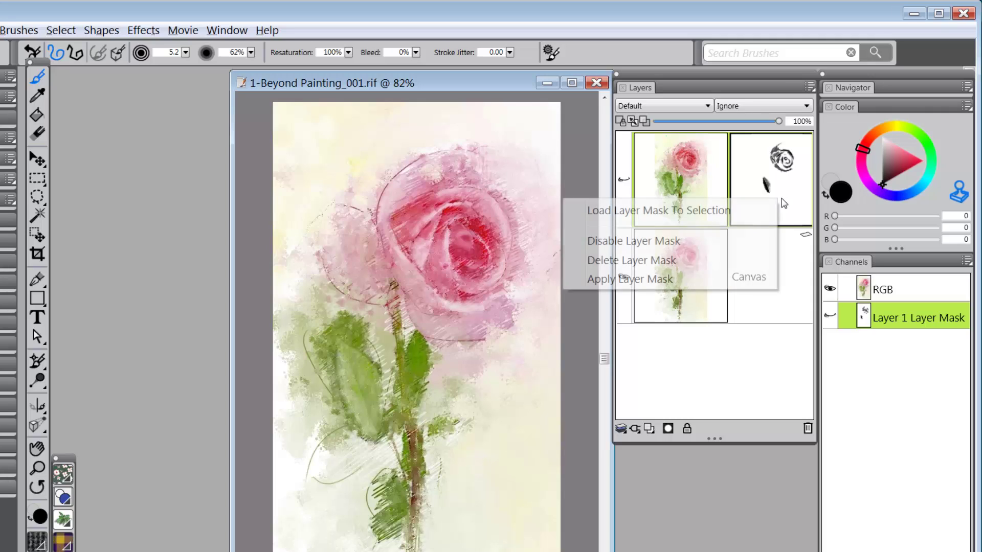
{"action": "left_click", "coordinate": [667, 282]}
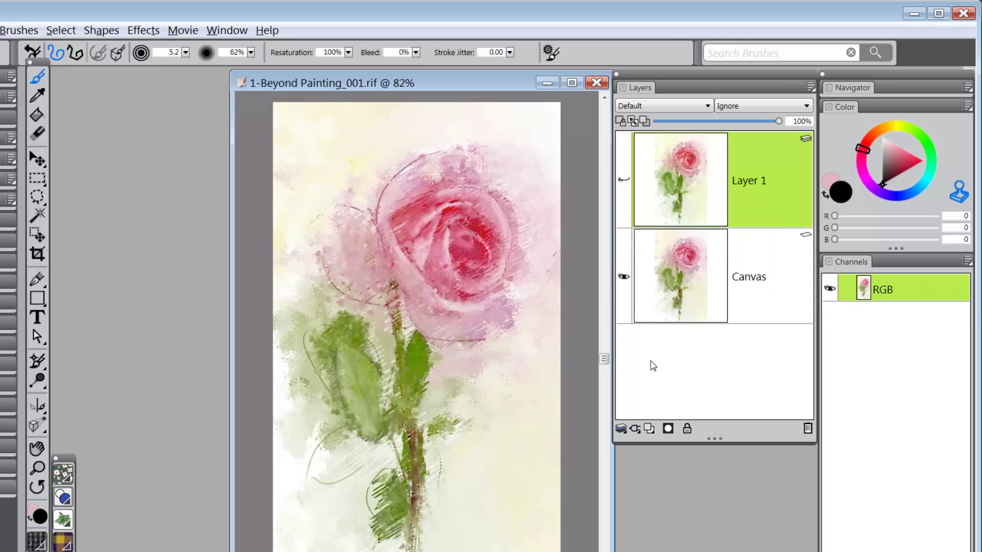
{"action": "left_click", "coordinate": [626, 180]}
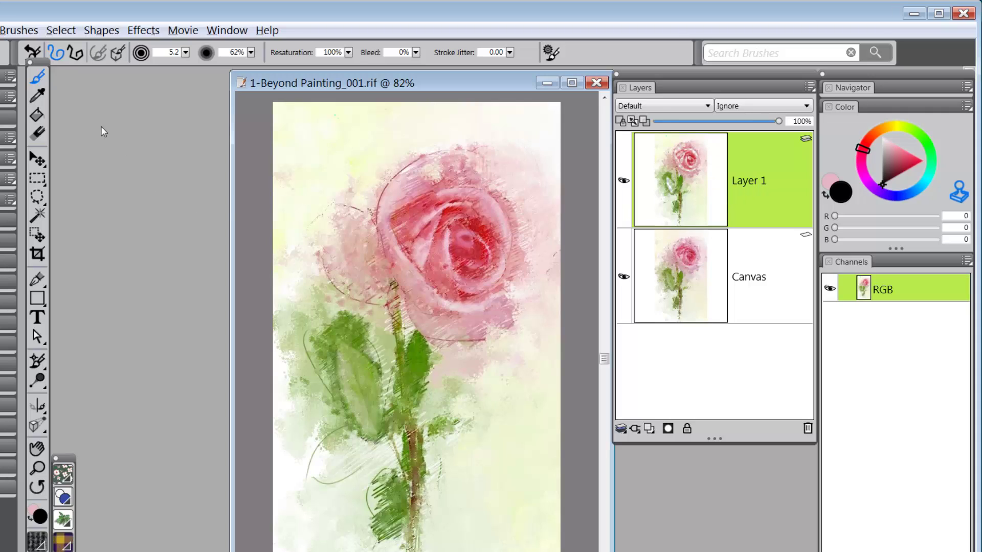
Step: Use Iterative Save from the File menu to save 1-Beyond Painting_002.rif
{"action": "key", "text": "alt+f"}
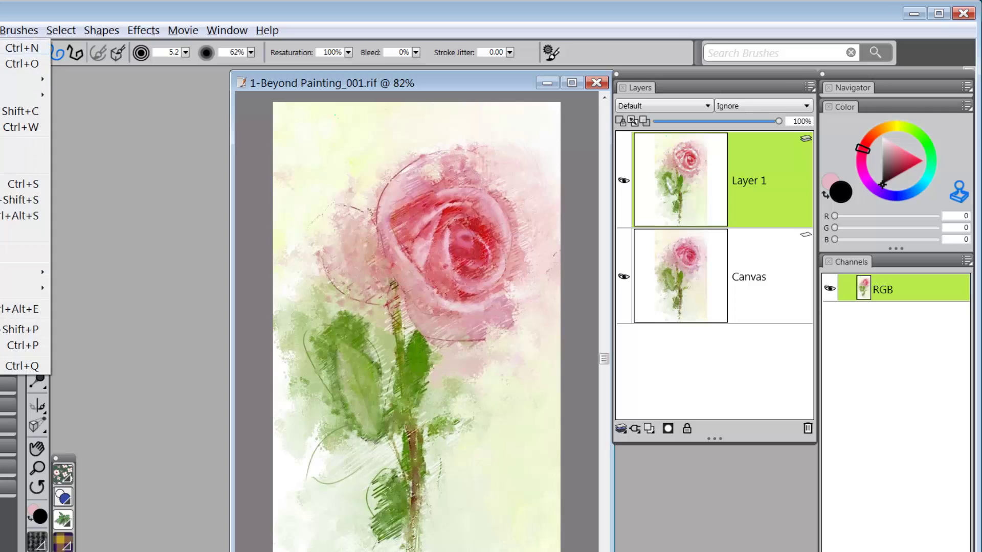
{"action": "key", "text": "Return"}
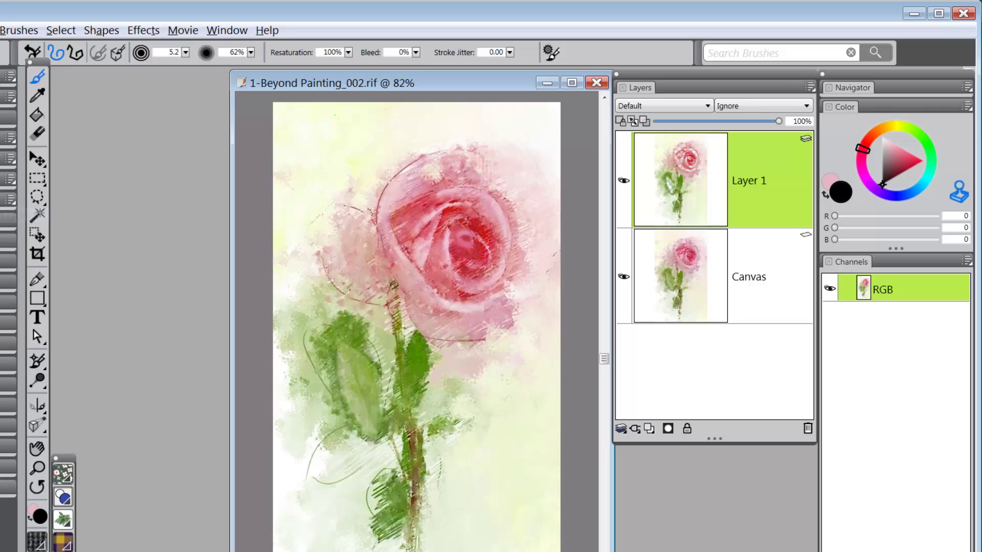